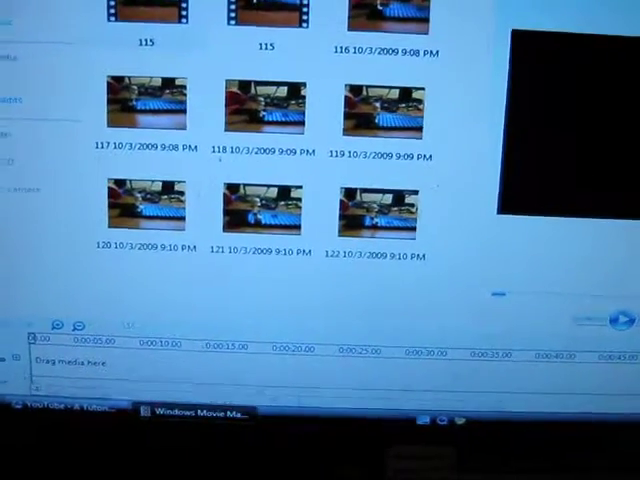
Place clip 115 on the timeline video track and bring up its clip actions
left_click_drag(167, 24, 85, 380)
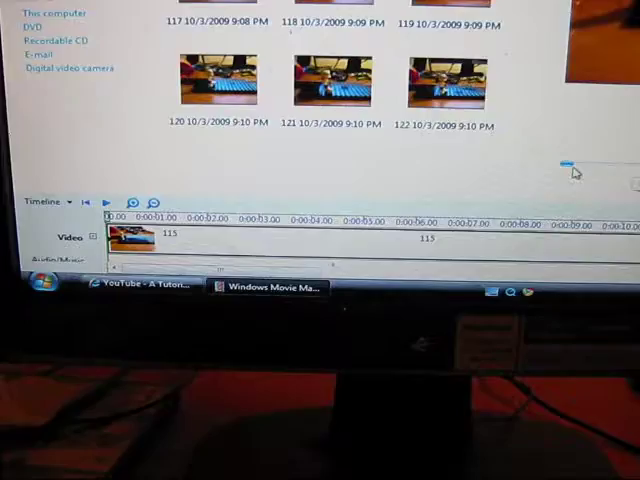
left_click_drag(600, 182, 635, 180)
scroll(370, 270, "right", 5)
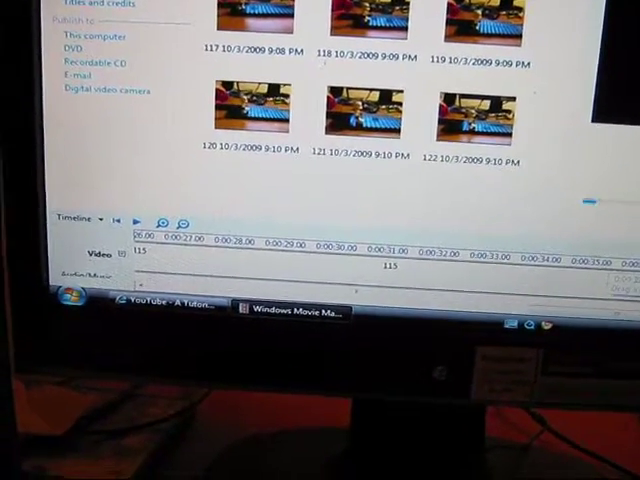
right_click(500, 250)
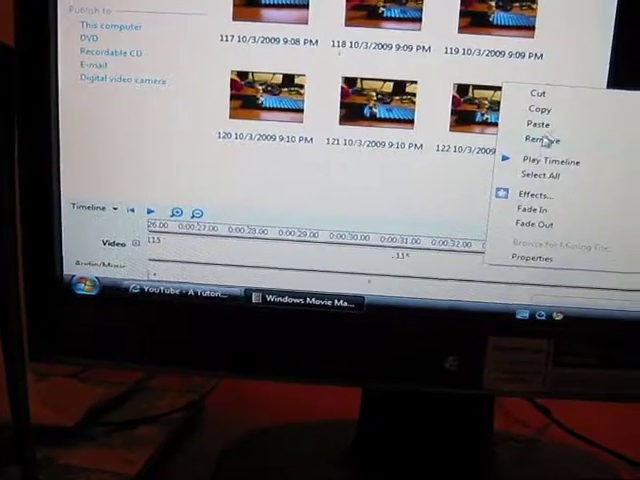
Swap clip 115 for the first six photo frames and shorten photo 116's duration
left_click(543, 139)
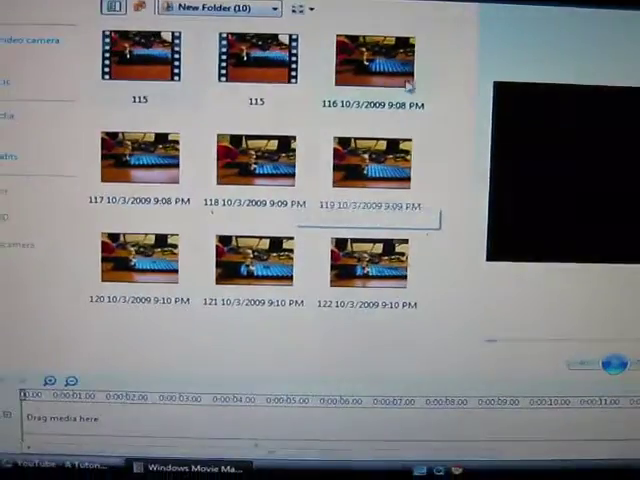
left_click_drag(480, 175, 140, 10)
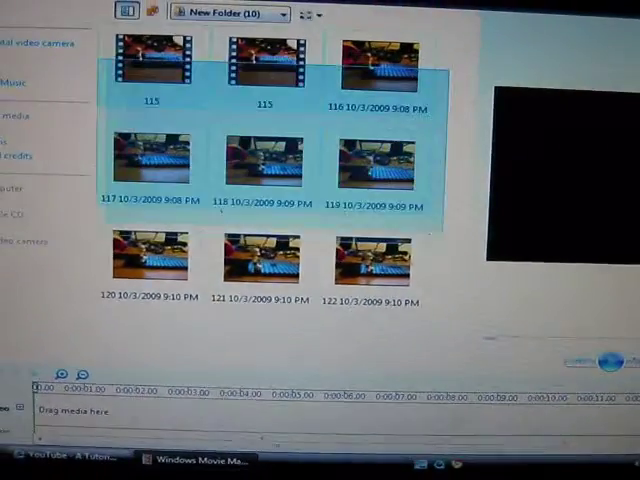
mouse_move(190, 120)
left_mouse_down()
mouse_move(125, 160)
mouse_move(61, 362)
left_mouse_up()
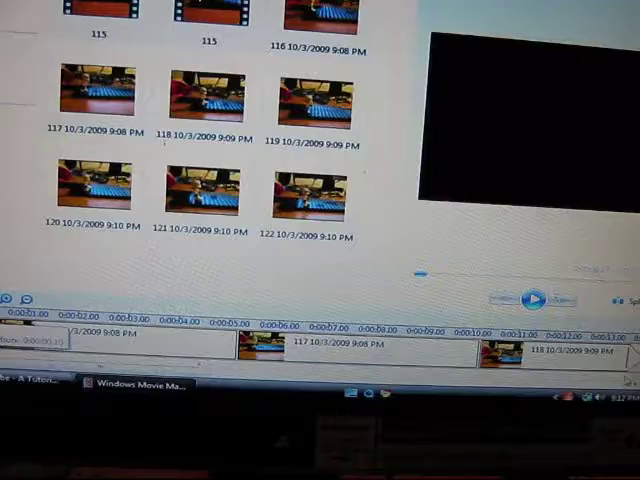
left_click_drag(247, 330, 190, 318)
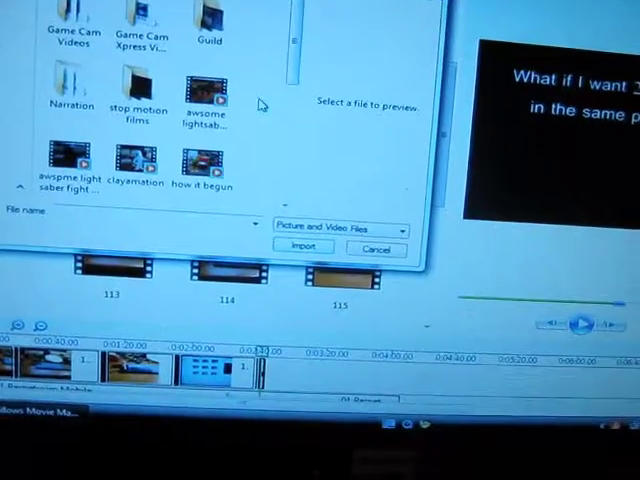
mouse_move(302, 135)
left_mouse_down()
mouse_move(290, 186)
mouse_move(259, 236)
left_mouse_up()
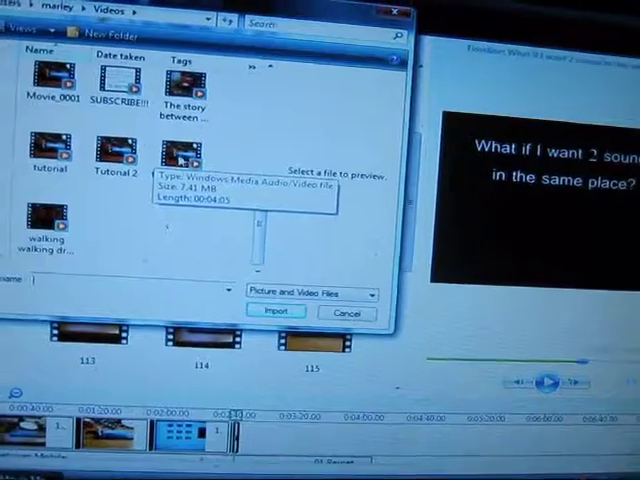
Import Movie_0001, add it to the timeline's end, and preview the movie
left_click(60, 76)
left_click(280, 313)
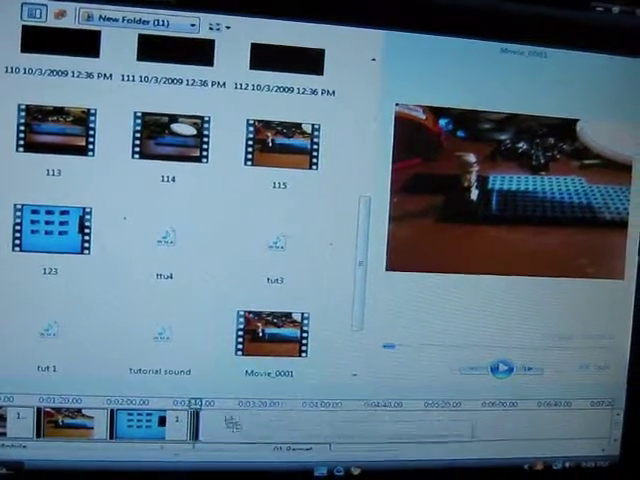
left_click_drag(280, 340, 255, 425)
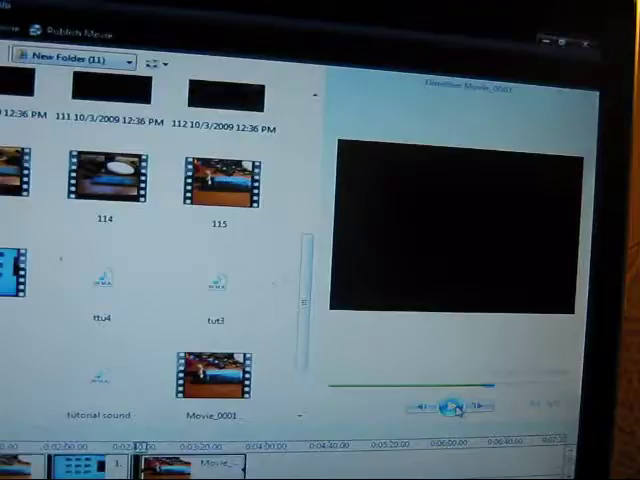
left_click(452, 408)
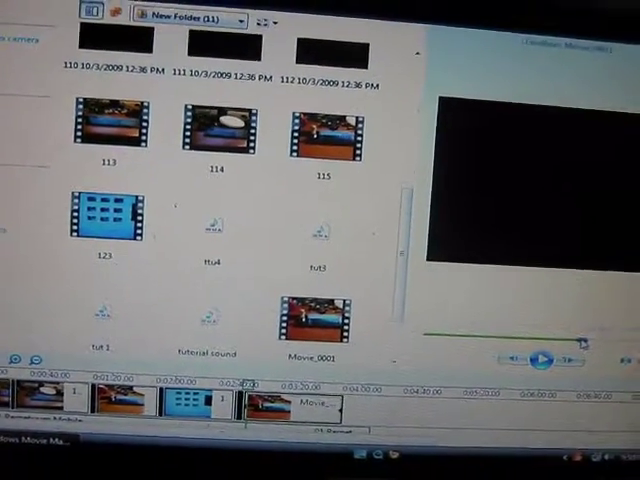
left_click(590, 352)
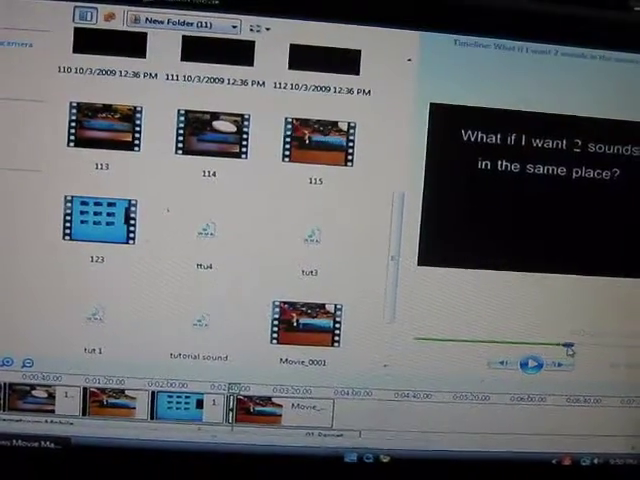
Remove the Movie_0001 clip and re-add it after the existing clips
right_click(300, 408)
left_click(341, 288)
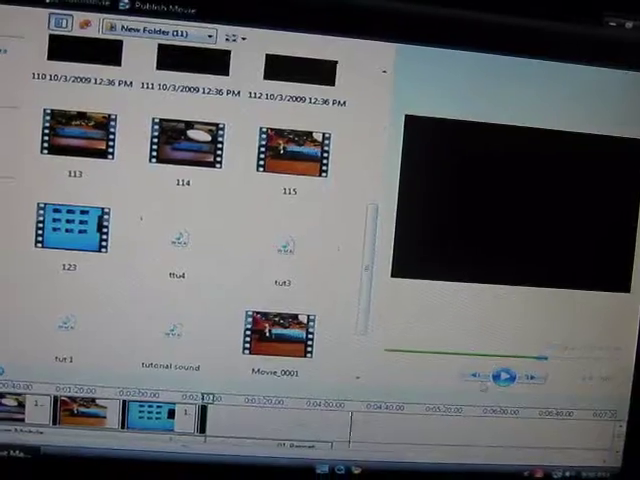
left_click_drag(280, 335, 300, 405)
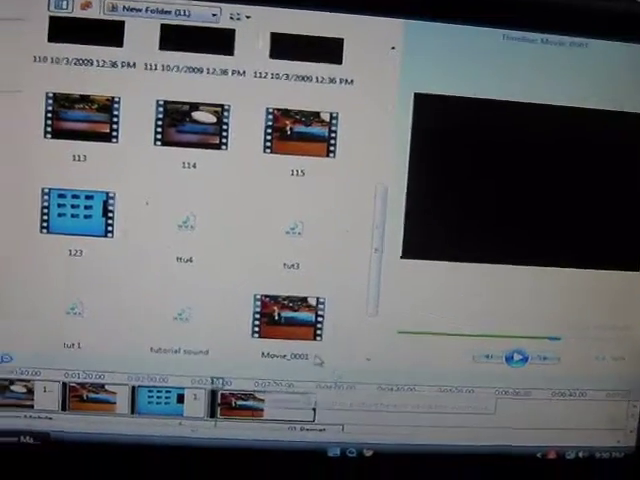